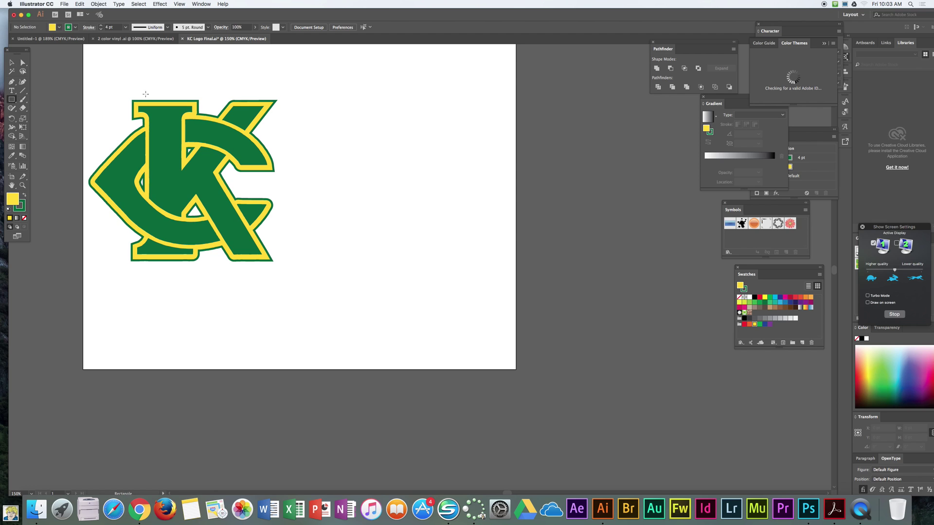
# Draw two registration rectangles above the logo's two sides, about 63 by 18 pt and about 70 by 18 pt
pyautogui.moveTo(93, 78); pyautogui.dragTo(128, 89)
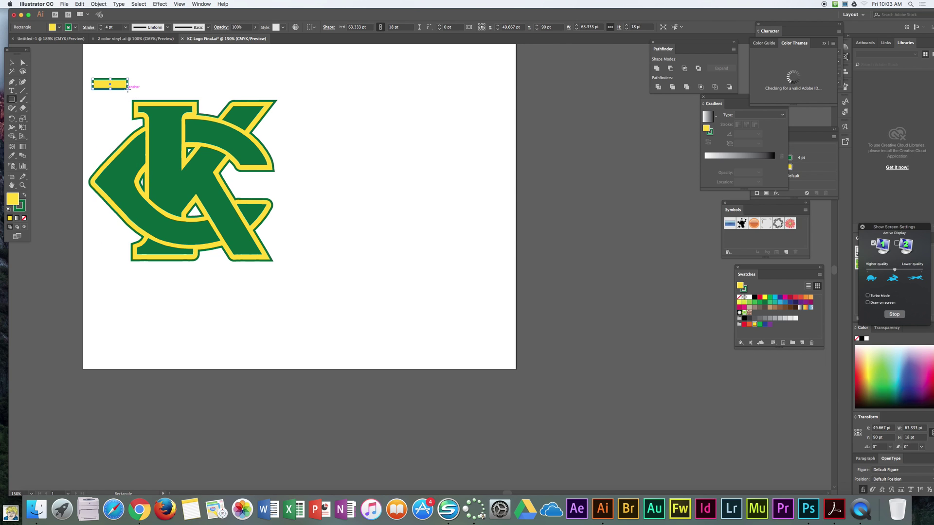
pyautogui.moveTo(232, 80); pyautogui.dragTo(269, 88)
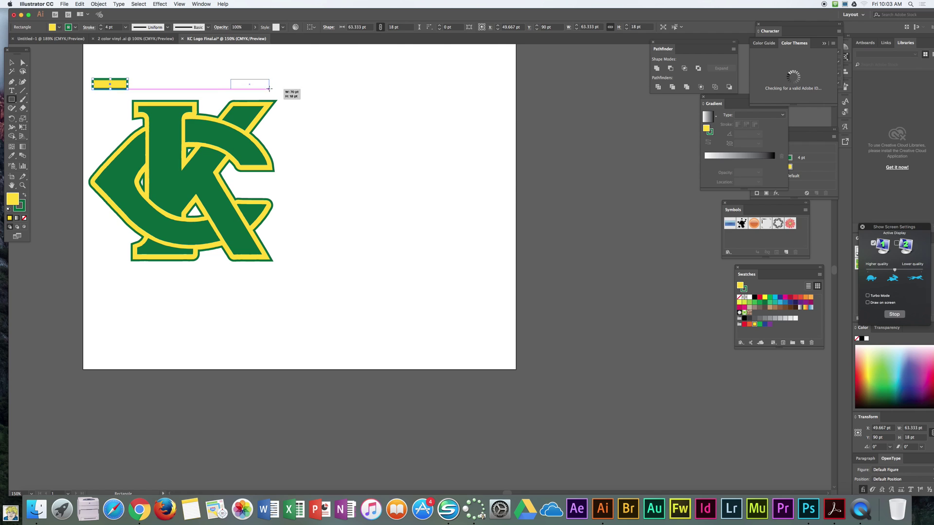
pyautogui.click(12, 62)
pyautogui.click(115, 57)
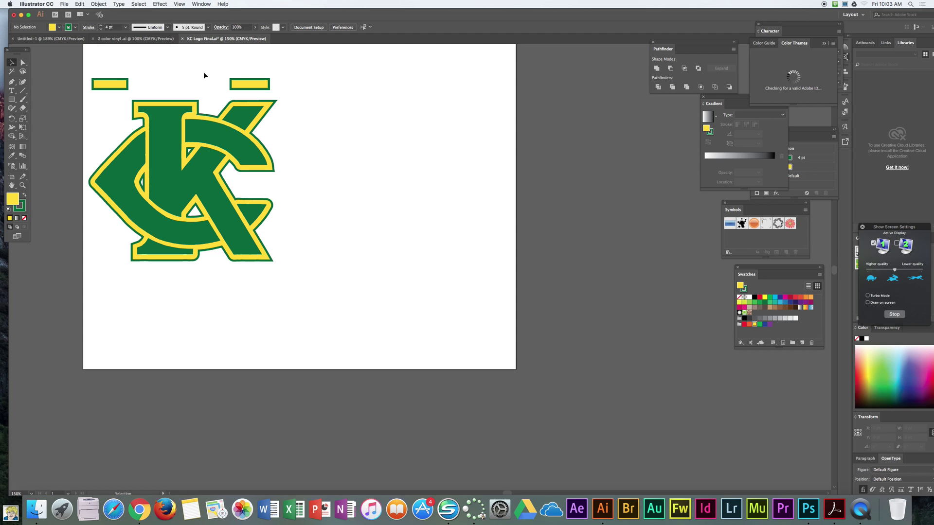
# Duplicate the logo with its two rectangles and place the copy beside the original, level with it
pyautogui.moveTo(94, 70); pyautogui.dragTo(286, 278)
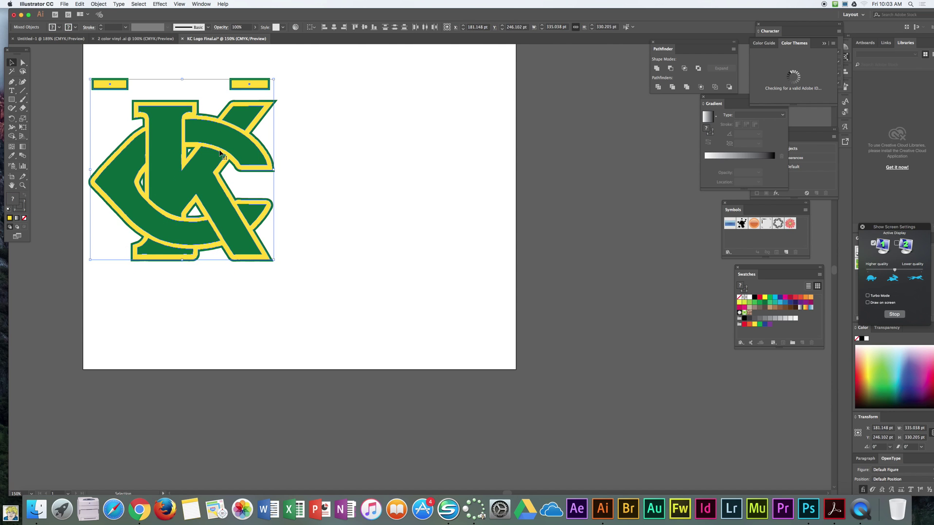
pyautogui.press('super+v')
pyautogui.click(402, 235)
pyautogui.moveTo(402, 235); pyautogui.dragTo(385, 138)
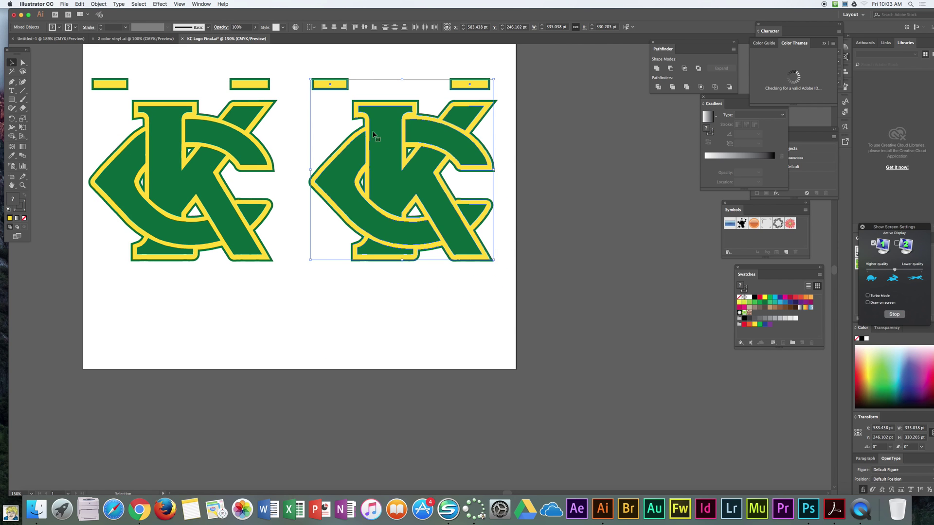
pyautogui.click(226, 60)
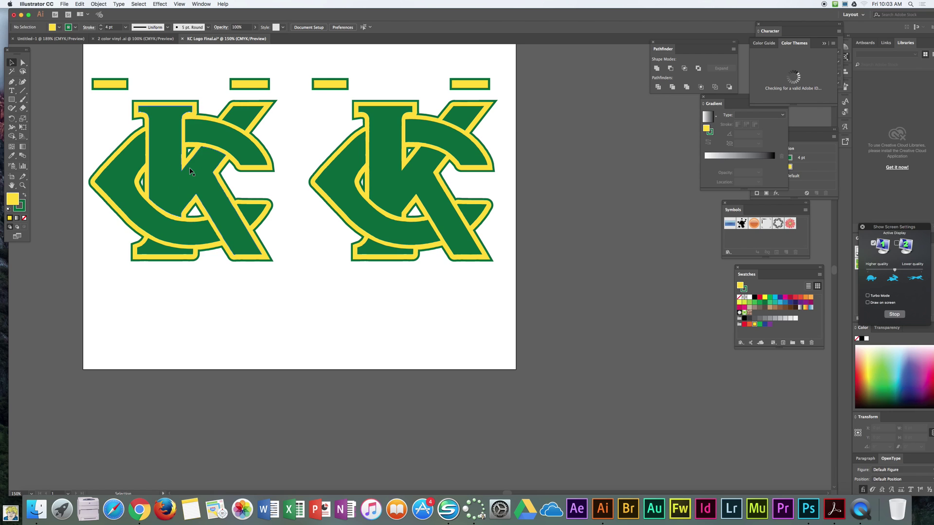
# Fill the two rectangles above the original logo with the logo's green and remove their stroke
pyautogui.moveTo(95, 64); pyautogui.dragTo(275, 87)
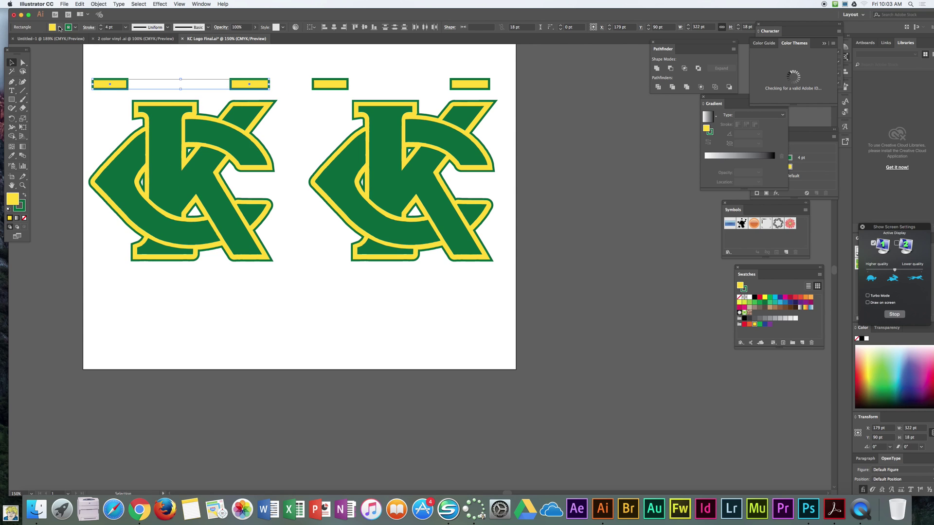
pyautogui.click(59, 29)
pyautogui.click(35, 44)
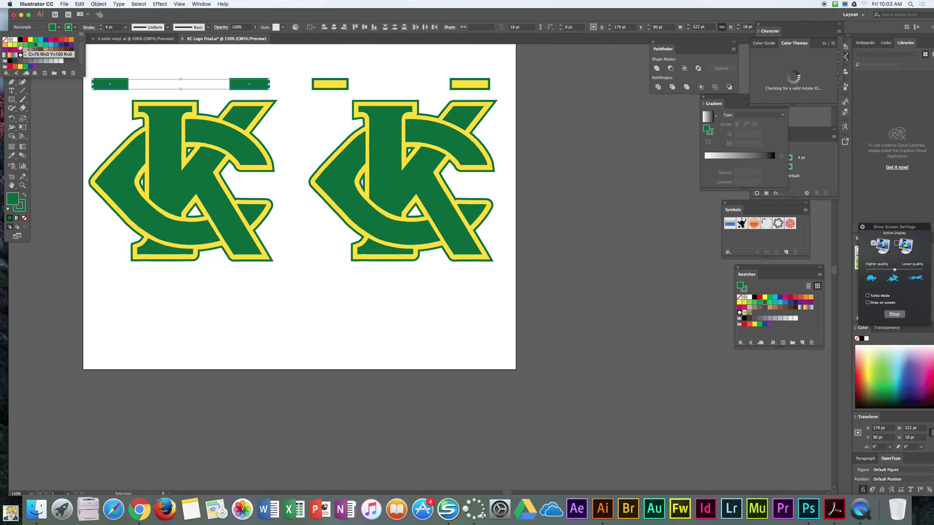
pyautogui.click(5, 39)
pyautogui.click(143, 73)
pyautogui.click(136, 66)
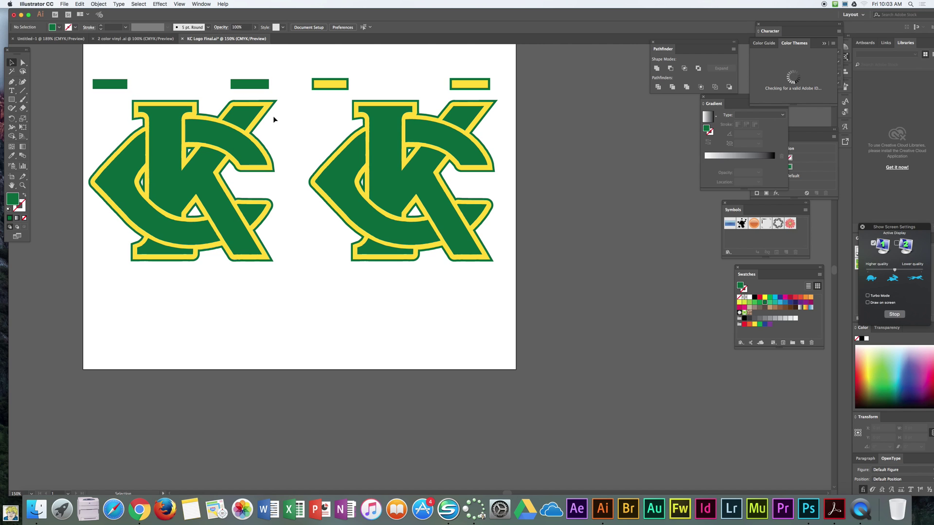
# Change the yellow outline shape of the original logo to a white fill
pyautogui.click(259, 106)
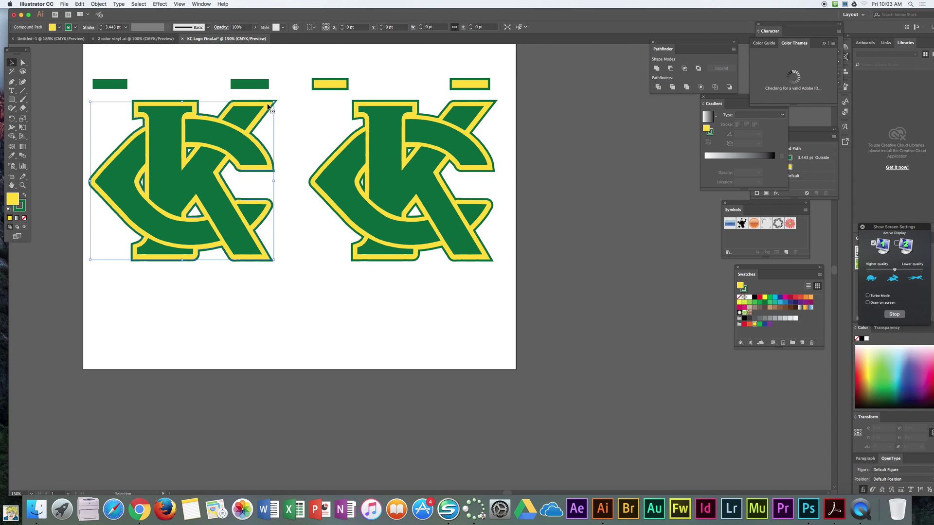
pyautogui.click(58, 26)
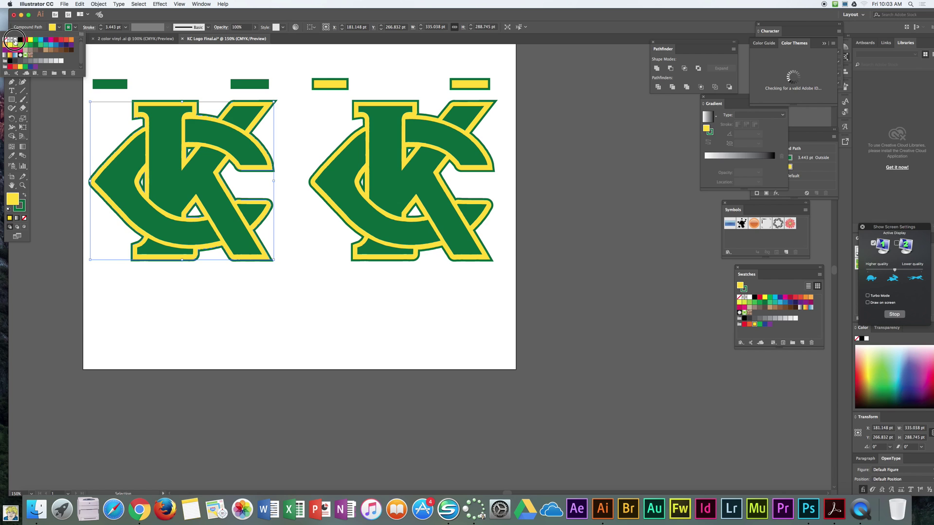
pyautogui.click(16, 42)
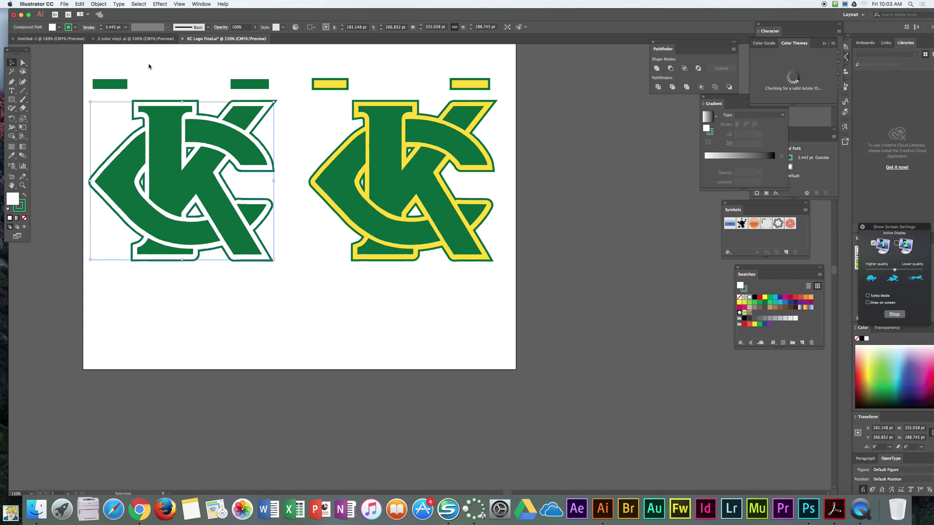
pyautogui.click(59, 26)
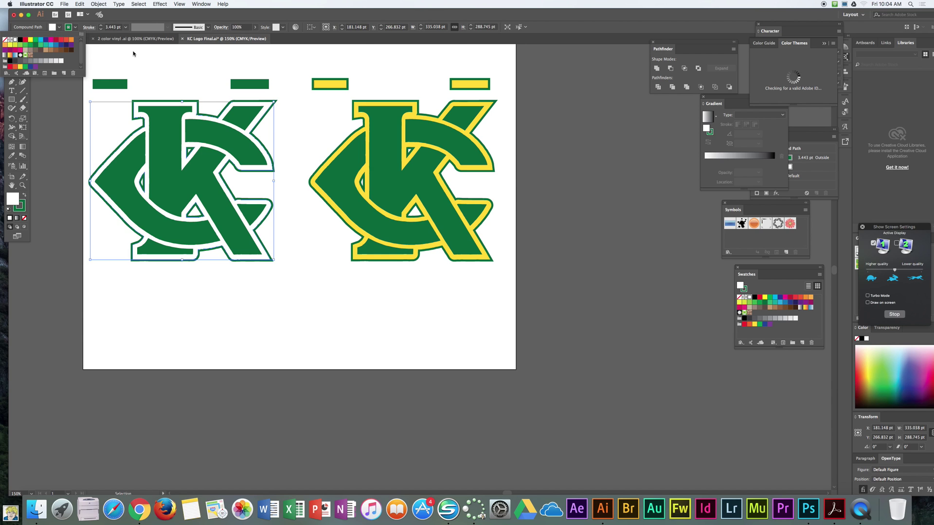
pyautogui.click(153, 84)
pyautogui.click(169, 73)
# Remove the green stroke from the two yellow rectangles above the copied logo
pyautogui.moveTo(306, 66); pyautogui.dragTo(503, 89)
pyautogui.click(75, 27)
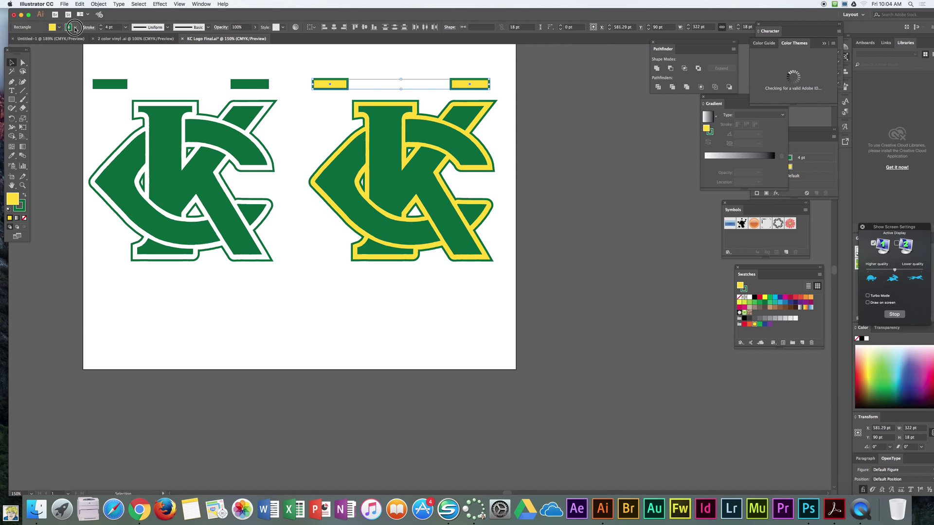
pyautogui.click(5, 39)
pyautogui.click(322, 62)
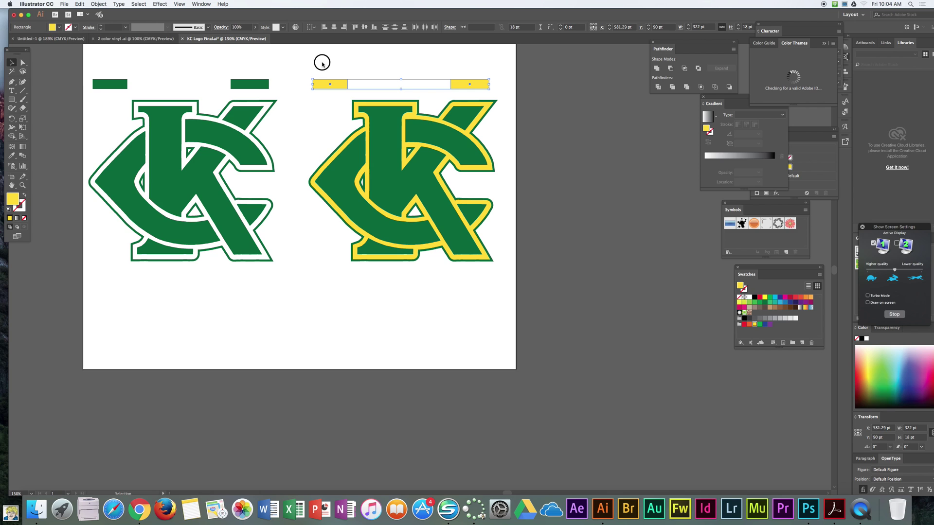
pyautogui.click(322, 63)
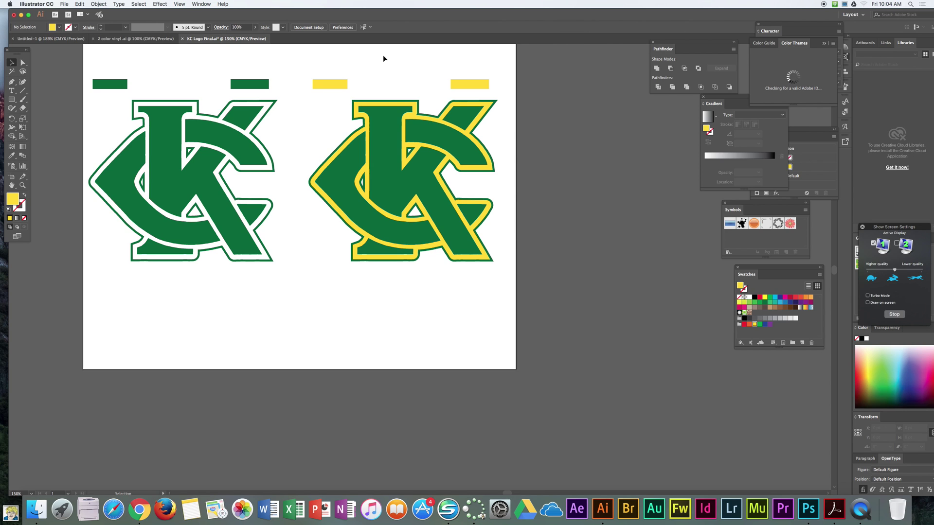
# Fill all the green letter shapes of the copied logo, including the upper C arc, with white
pyautogui.click(385, 121)
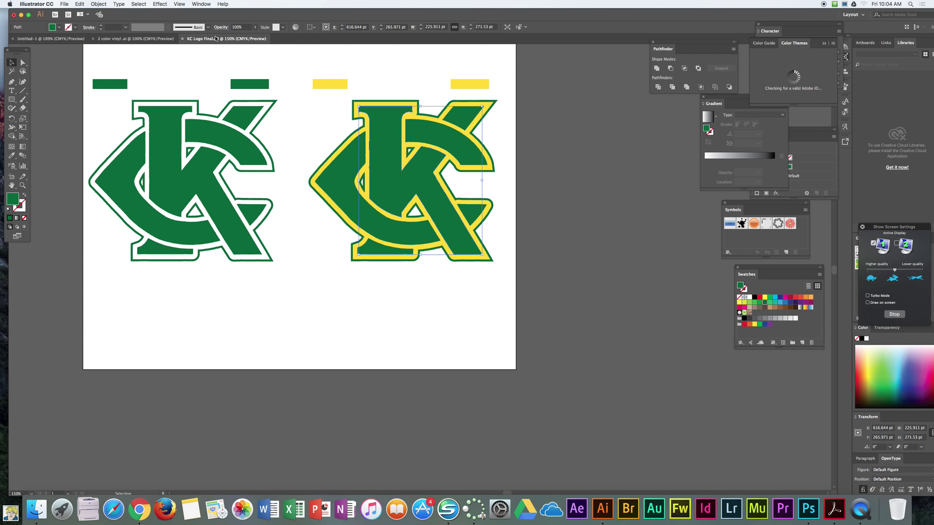
pyautogui.keyDown('shift'); pyautogui.click(346, 160); pyautogui.keyUp('shift')
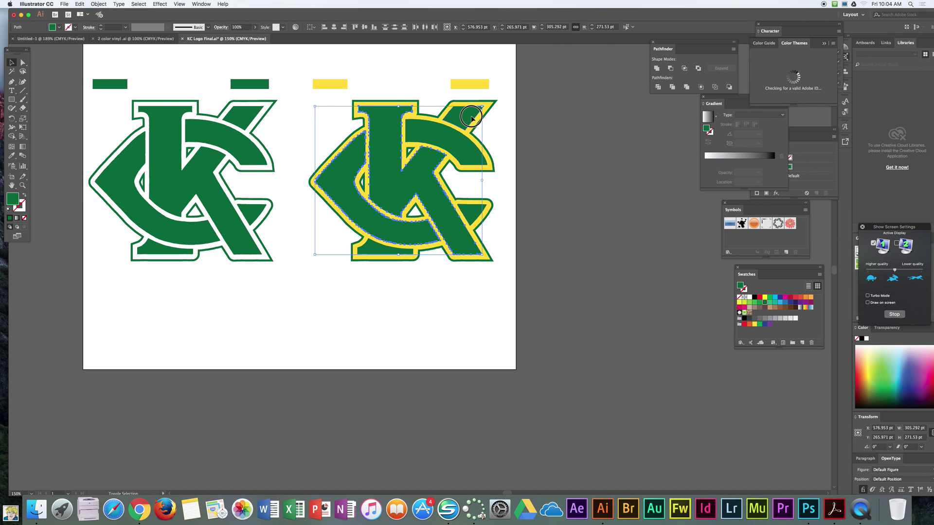
pyautogui.keyDown('shift'); pyautogui.click(488, 211); pyautogui.keyUp('shift')
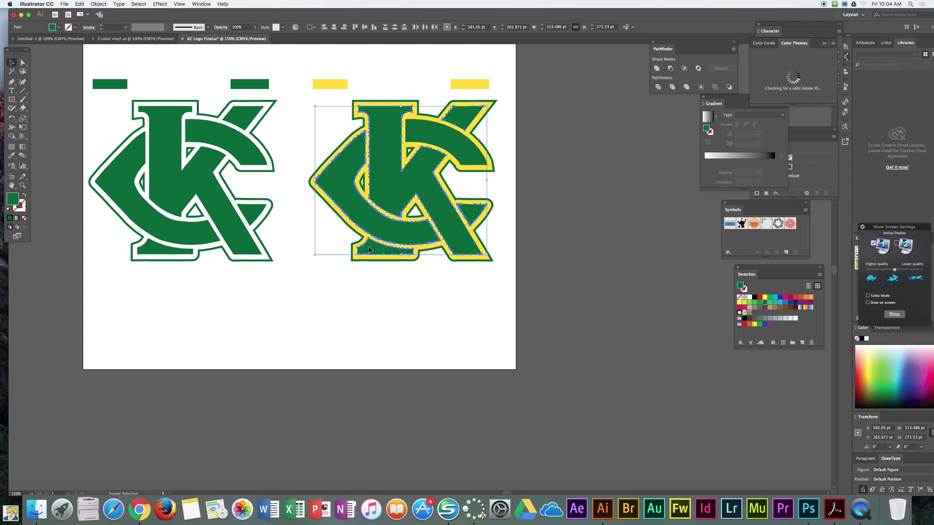
pyautogui.click(59, 27)
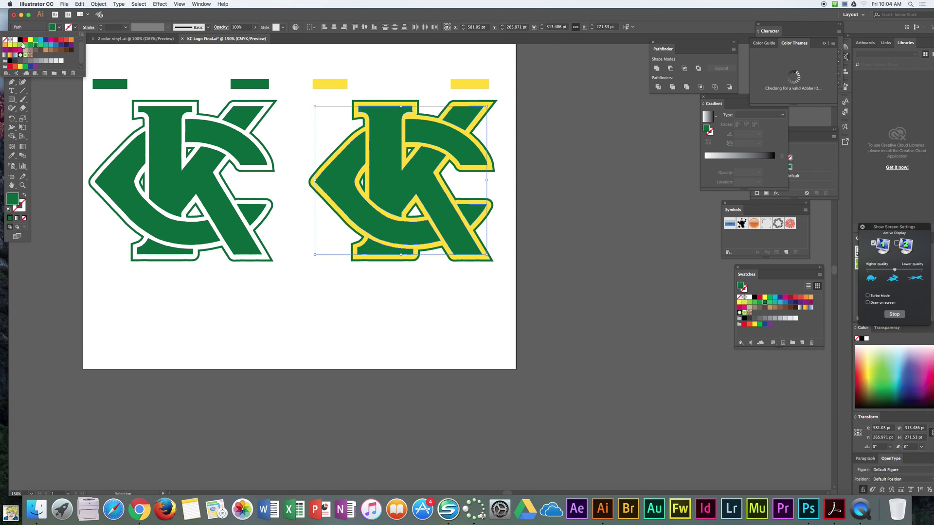
pyautogui.click(15, 40)
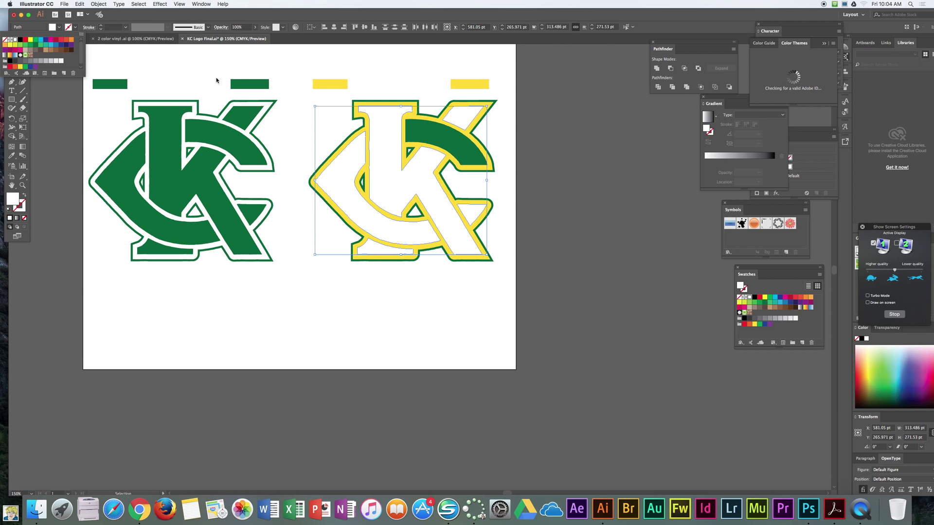
pyautogui.click(430, 135)
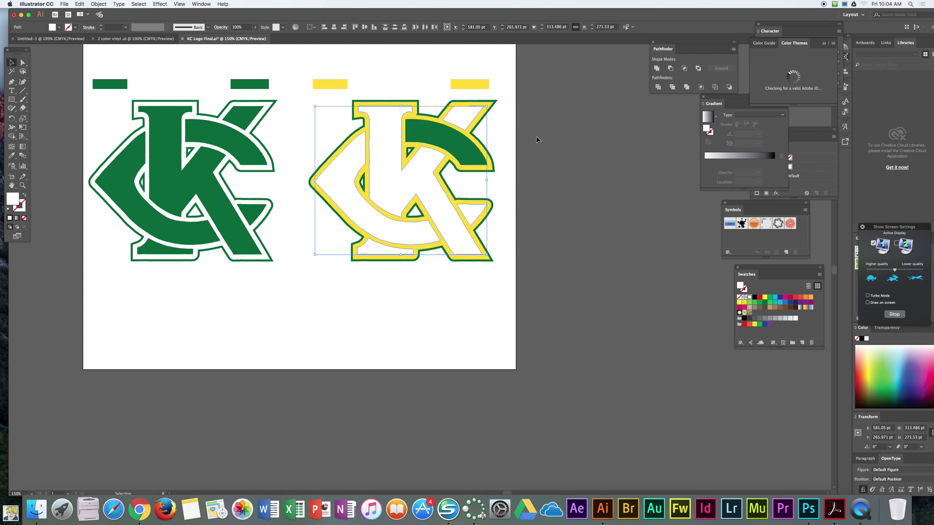
pyautogui.click(464, 145)
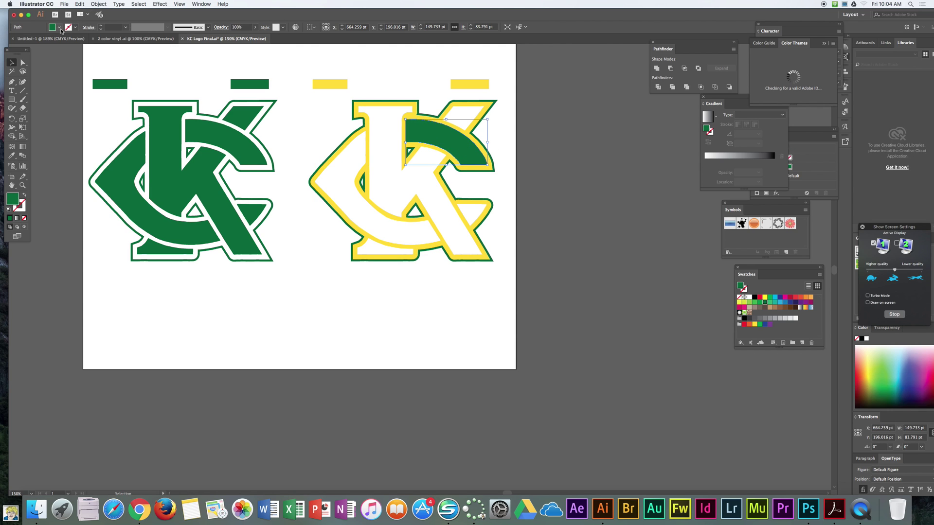
pyautogui.click(61, 27)
pyautogui.click(16, 40)
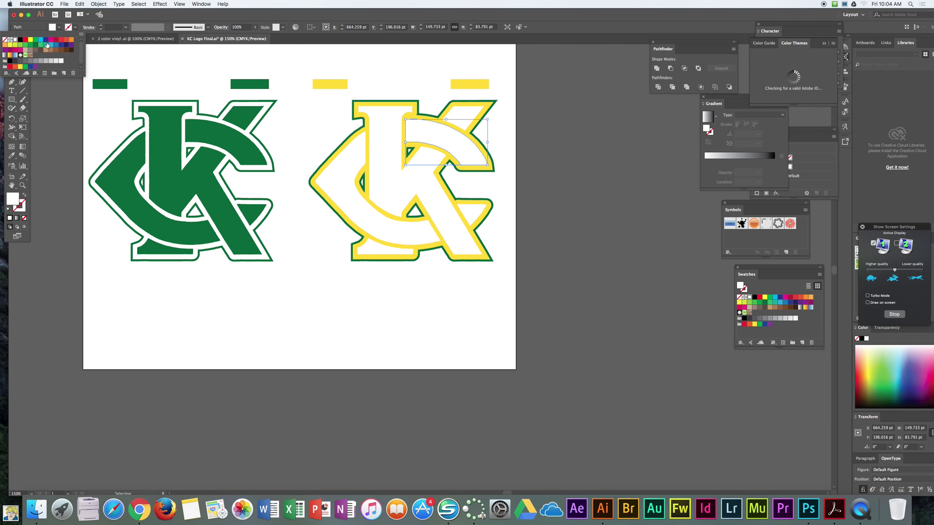
pyautogui.click(380, 63)
# Remove the green stroke from the yellow outline shape of the copied logo
pyautogui.click(399, 103)
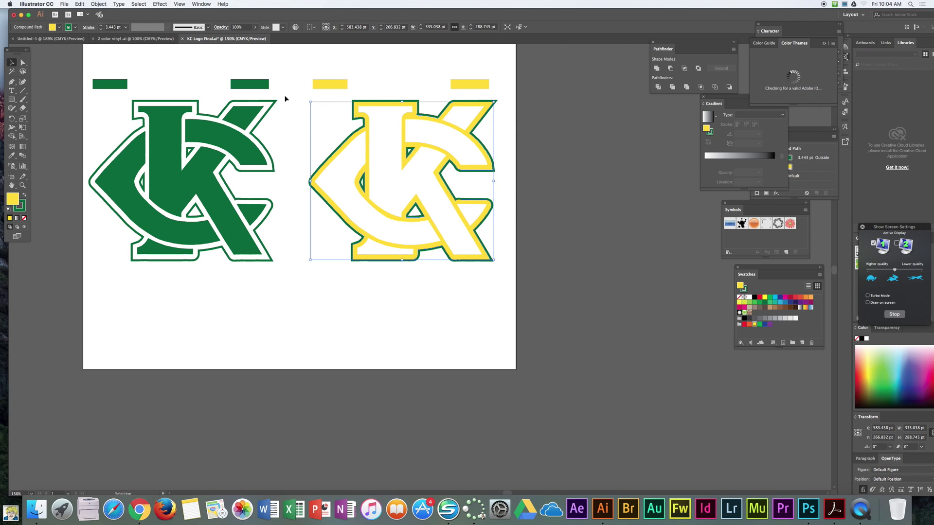
pyautogui.click(76, 27)
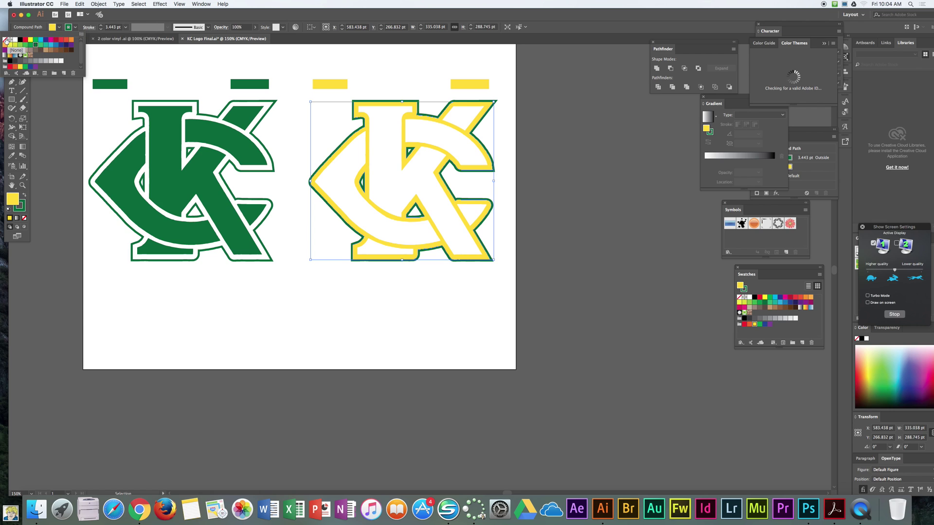
pyautogui.click(5, 40)
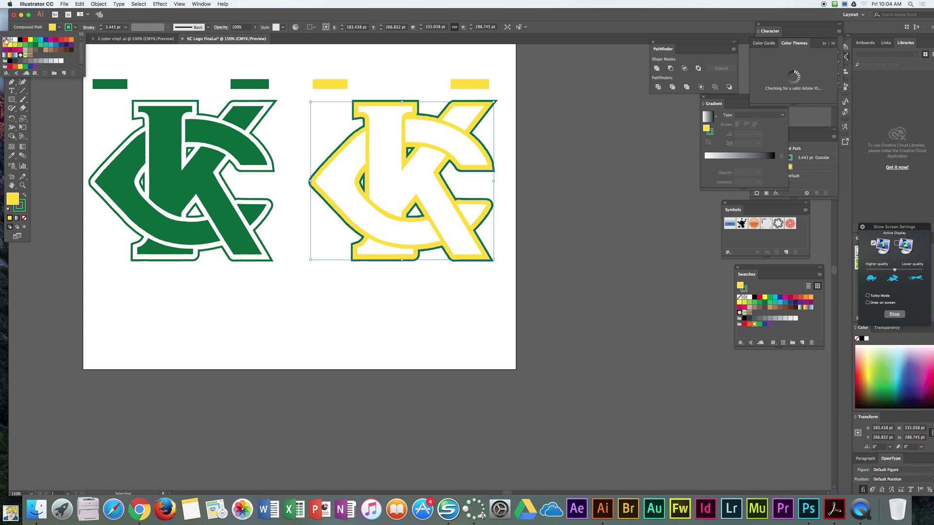
pyautogui.click(361, 62)
pyautogui.click(360, 62)
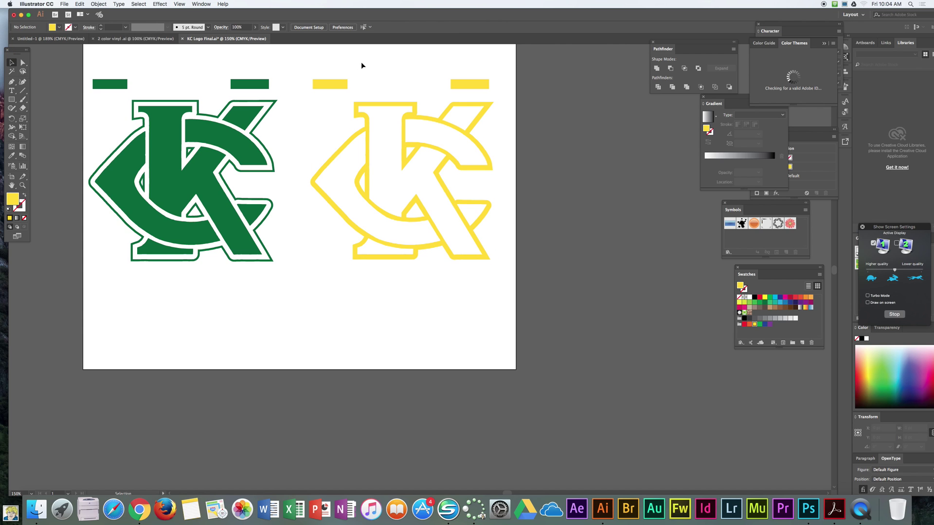
# Rasterize both logos and all four rectangles together in CMYK at High (300 ppi) with a white background
pyautogui.moveTo(78, 67); pyautogui.dragTo(290, 269)
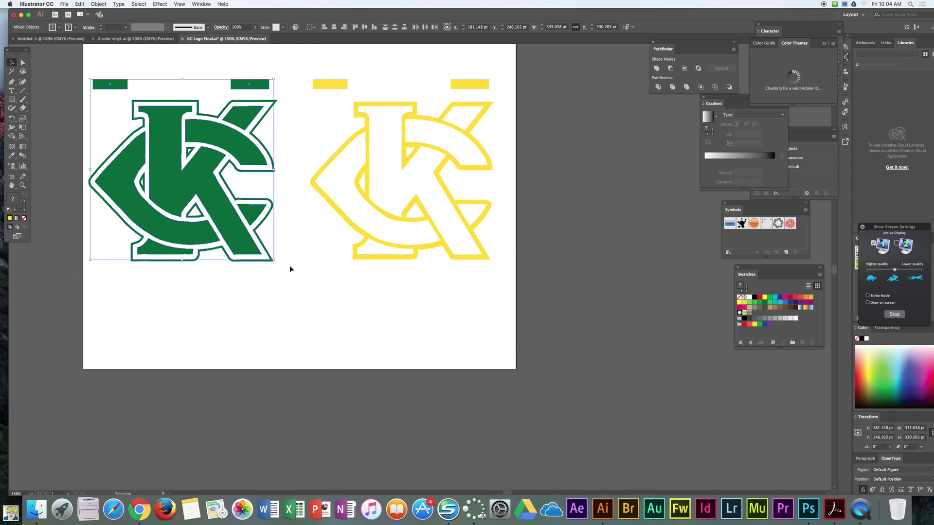
pyautogui.moveTo(308, 64); pyautogui.dragTo(508, 276)
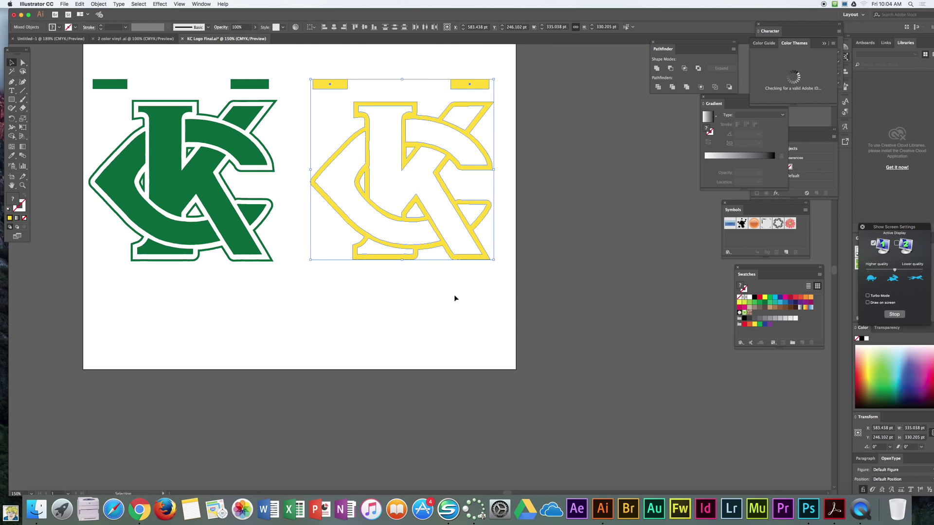
pyautogui.click(433, 307)
pyautogui.moveTo(70, 56); pyautogui.dragTo(551, 295)
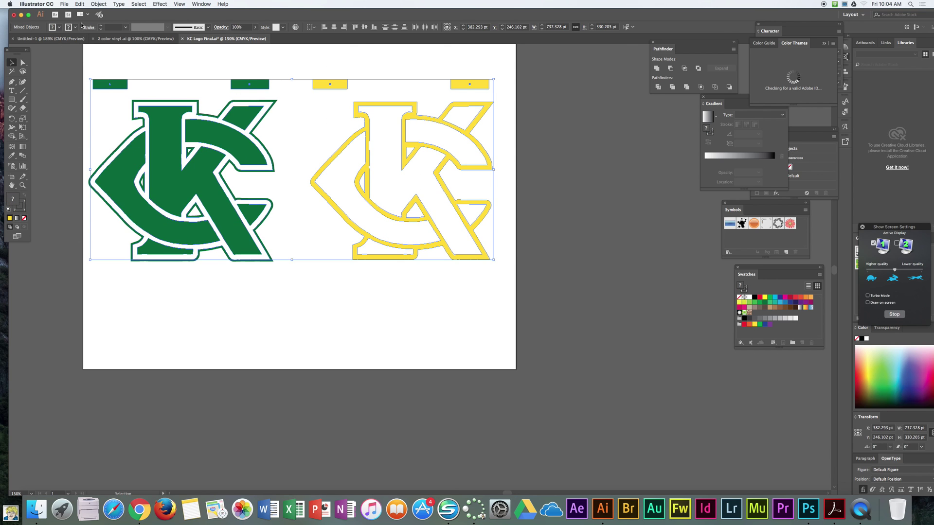
pyautogui.click(99, 4)
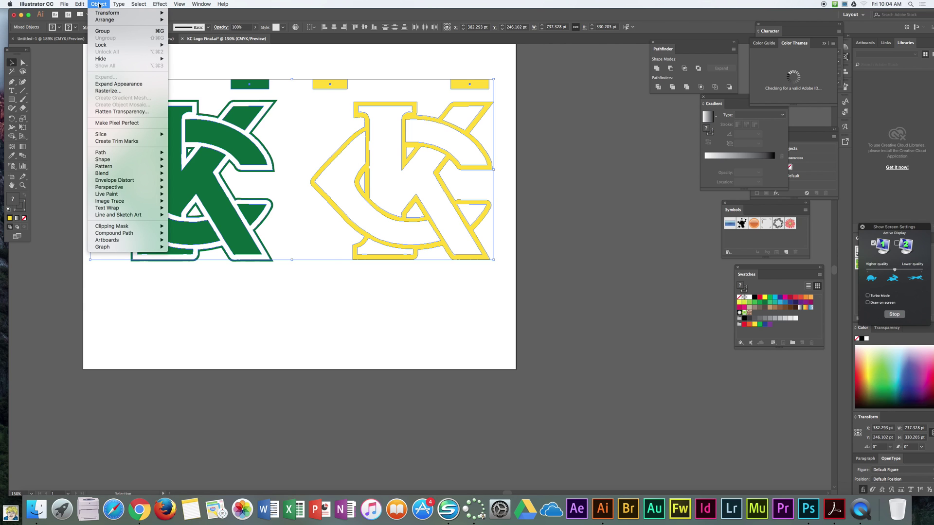
pyautogui.click(105, 91)
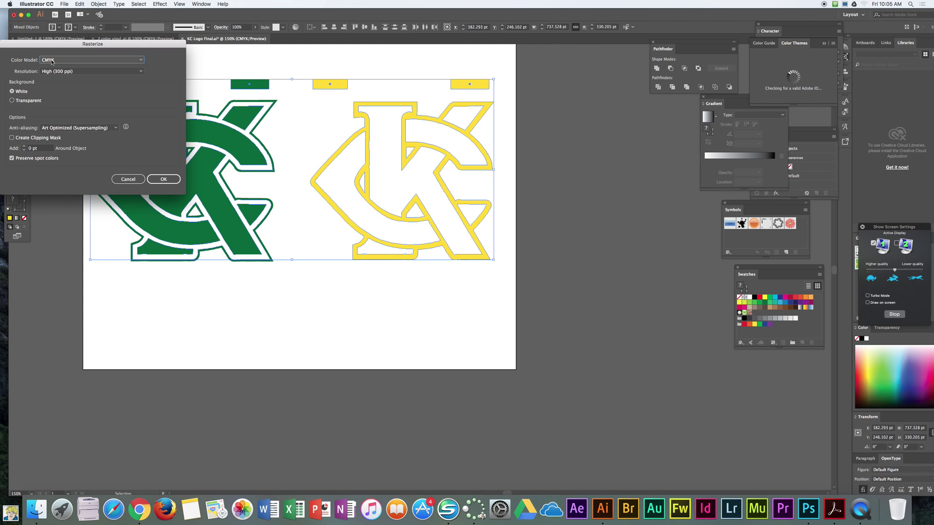
pyautogui.click(163, 179)
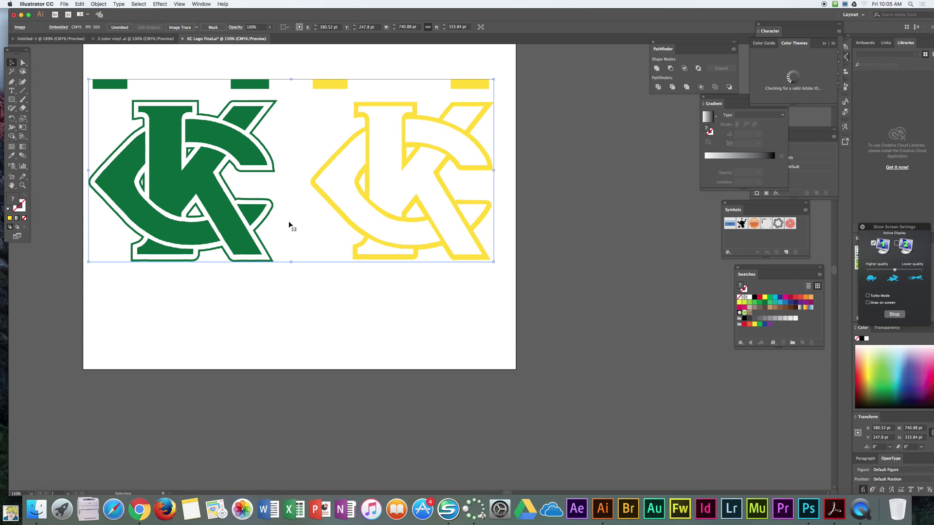
# Try tracing the rasterized artwork with the default Image Trace preset, and undo the trace
pyautogui.click(179, 27)
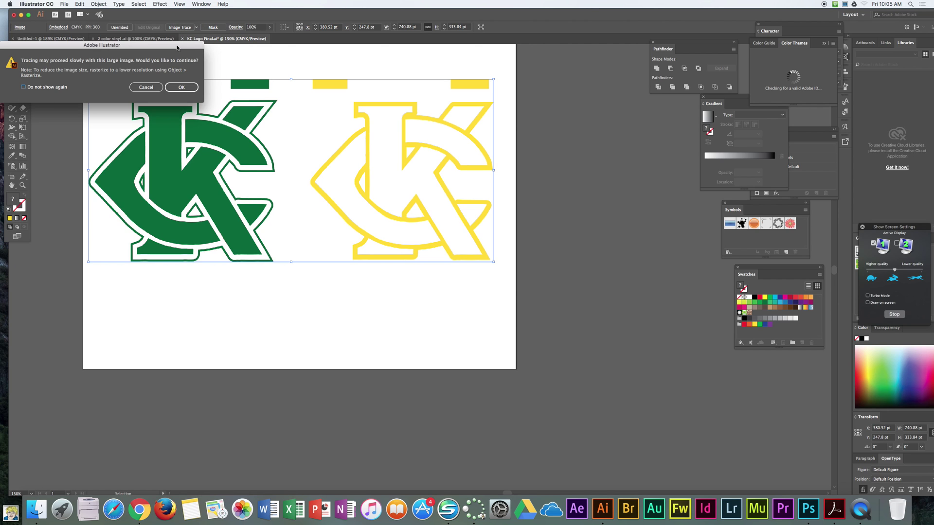
pyautogui.click(182, 89)
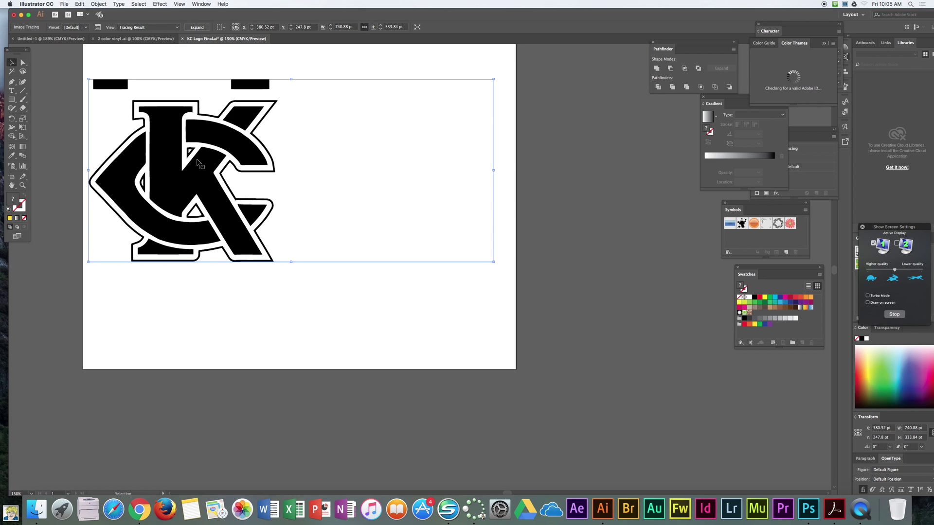
pyautogui.press('super+z')
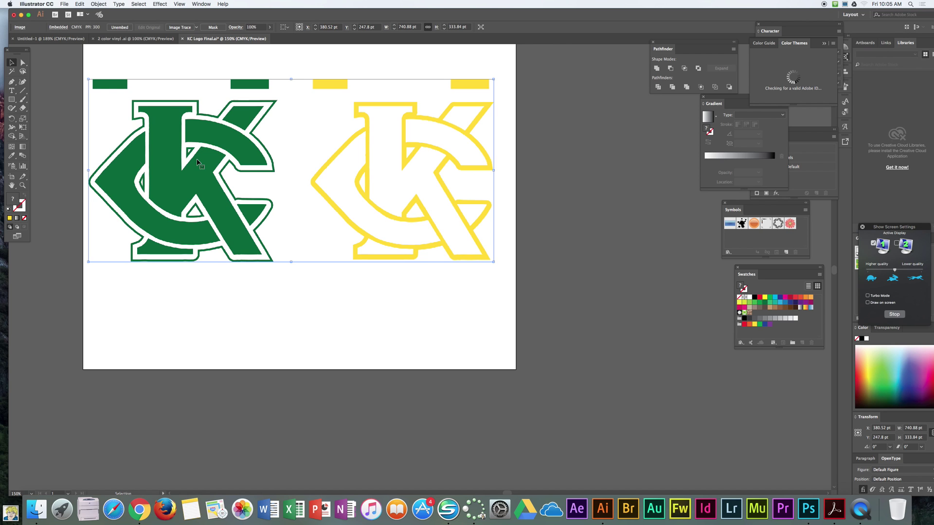
# Trace the rasterized artwork with the 3 Colors preset and expand the tracing into editable shapes
pyautogui.click(197, 28)
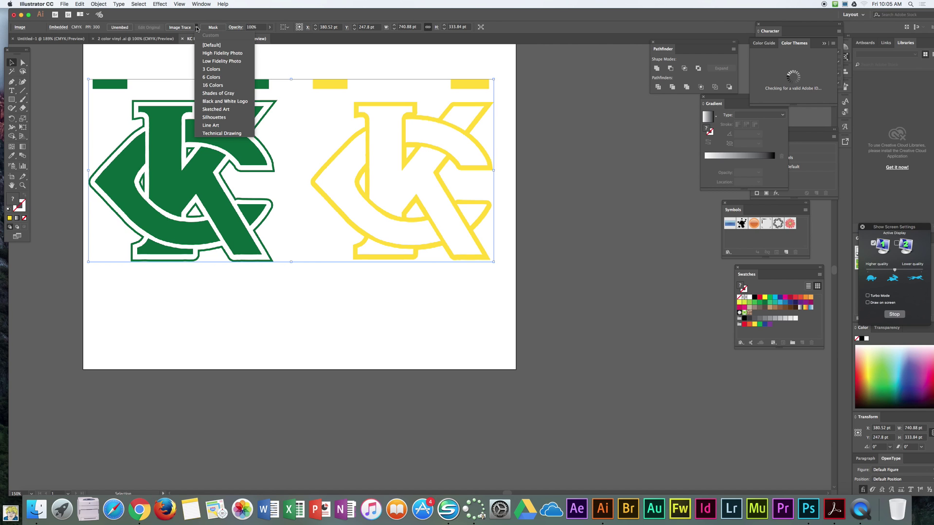
pyautogui.click(213, 70)
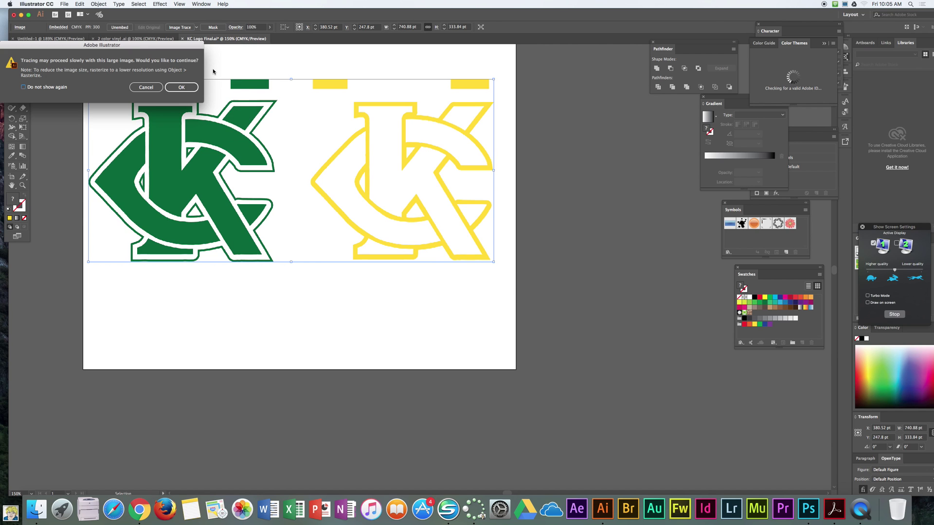
pyautogui.click(181, 87)
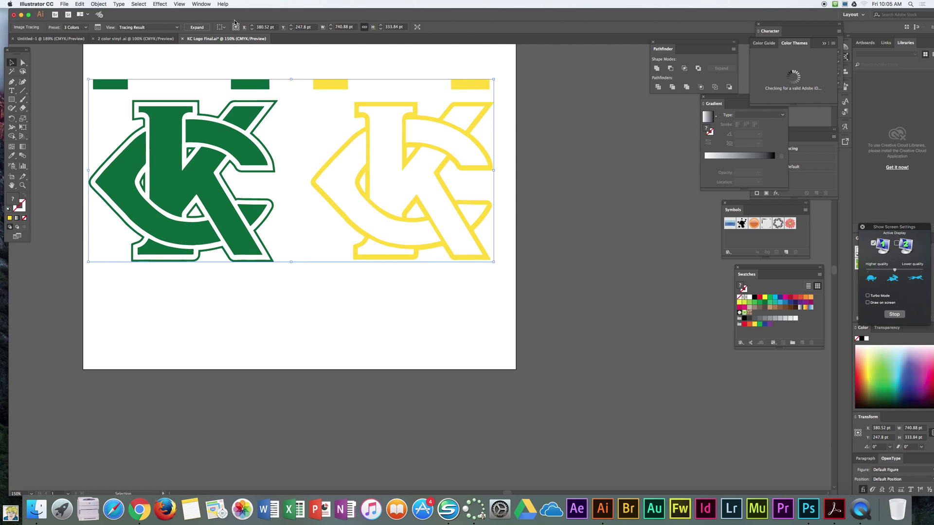
pyautogui.click(197, 27)
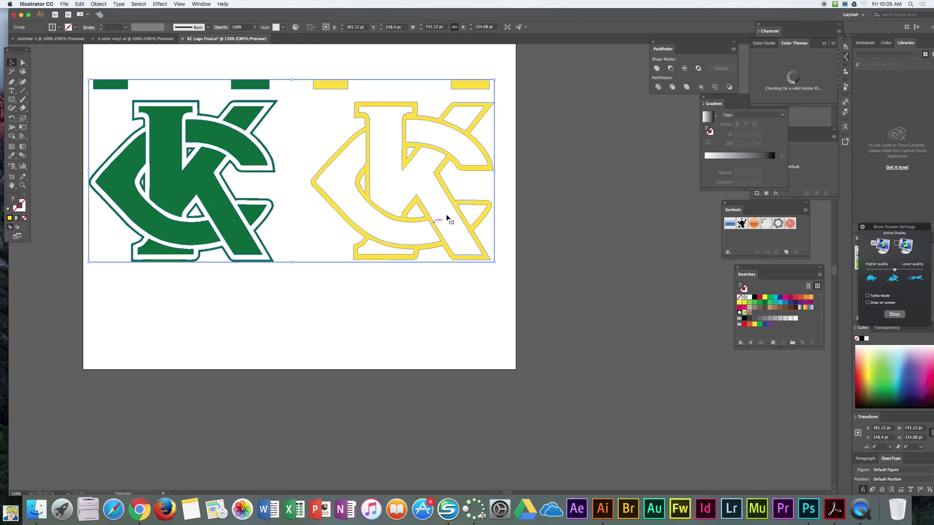
# Ungroup the expanded tracing and delete the white background shape behind the two logos
pyautogui.rightClick(307, 127)
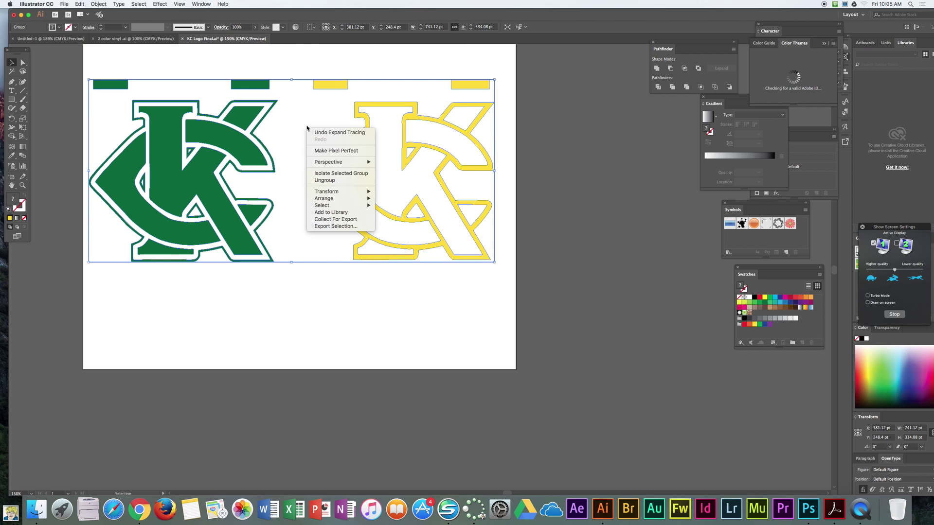
pyautogui.click(324, 180)
pyautogui.moveTo(262, 113); pyautogui.dragTo(313, 153)
pyautogui.press('Delete')
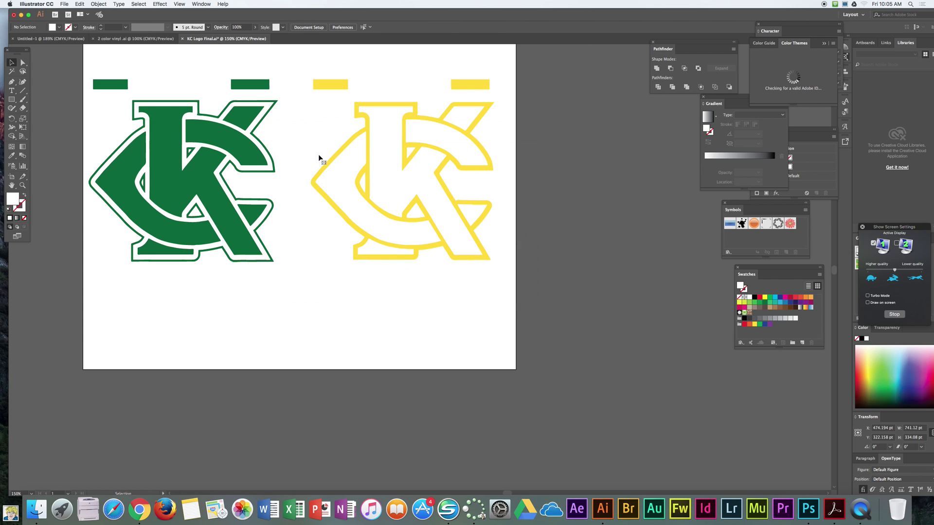
# Try moving the green logo and its rectangles over the yellow logo, and undo the move
pyautogui.click(269, 109)
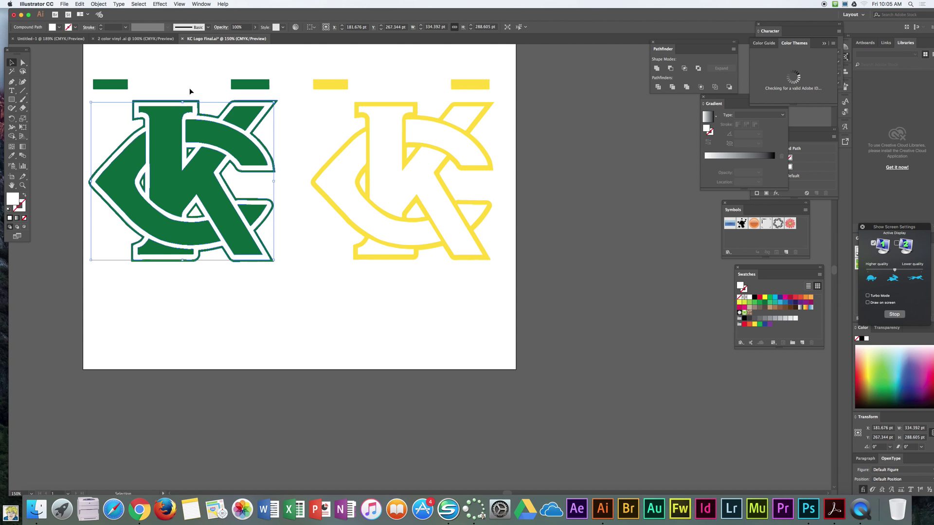
pyautogui.moveTo(94, 61); pyautogui.dragTo(286, 303)
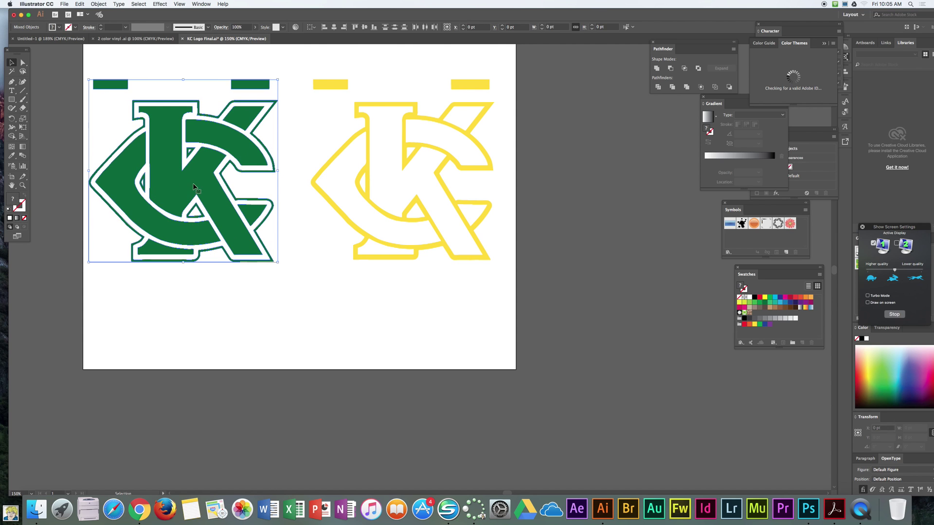
pyautogui.moveTo(325, 86)
pyautogui.mouseDown()
pyautogui.moveTo(316, 87)
pyautogui.moveTo(327, 85)
pyautogui.mouseUp()
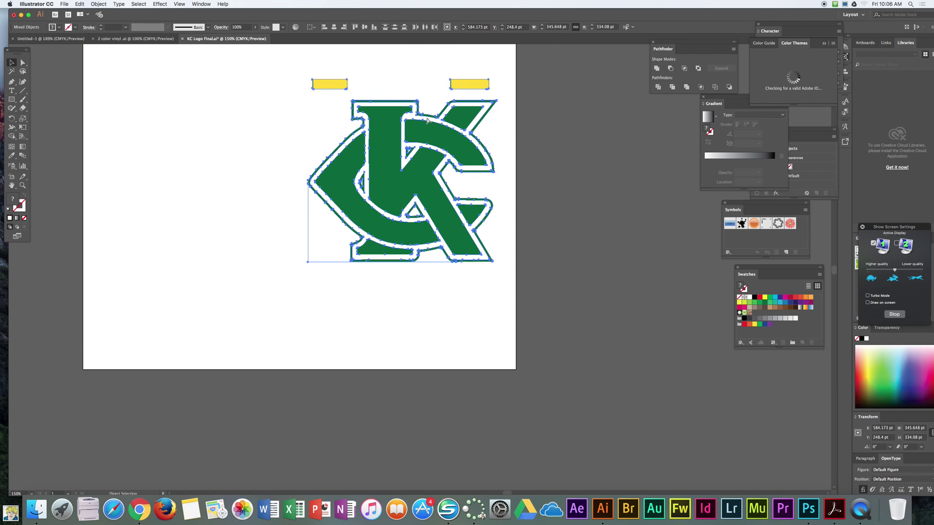
pyautogui.hotkey('ctrl', 'z')
pyautogui.click(193, 63)
# Select every shape with the same white fill color as the green logo's inner outline and delete them all
pyautogui.click(199, 122)
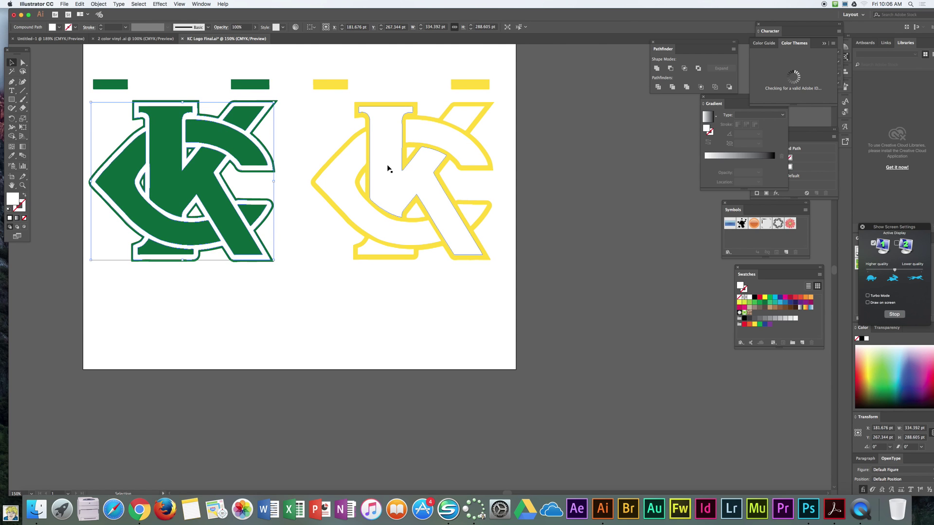
pyautogui.click(138, 5)
pyautogui.moveTo(160, 70)
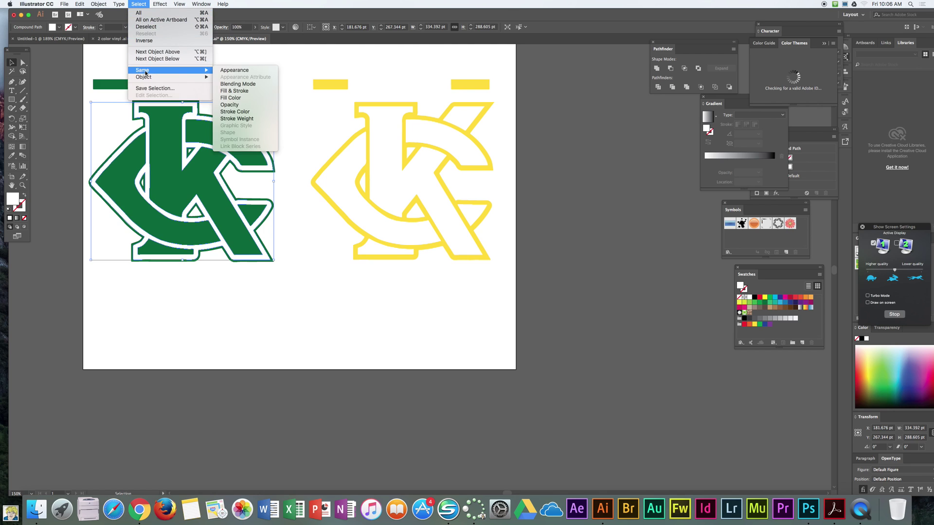
pyautogui.click(234, 99)
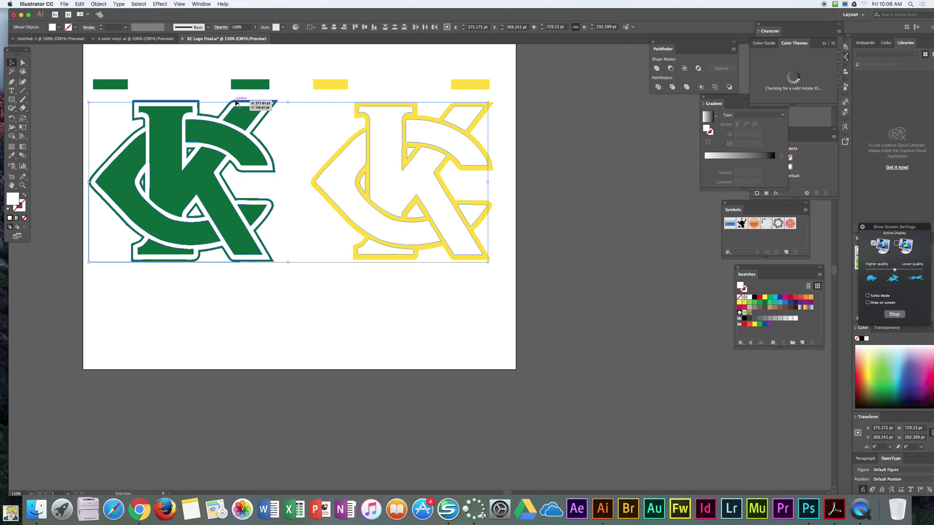
pyautogui.click(325, 167)
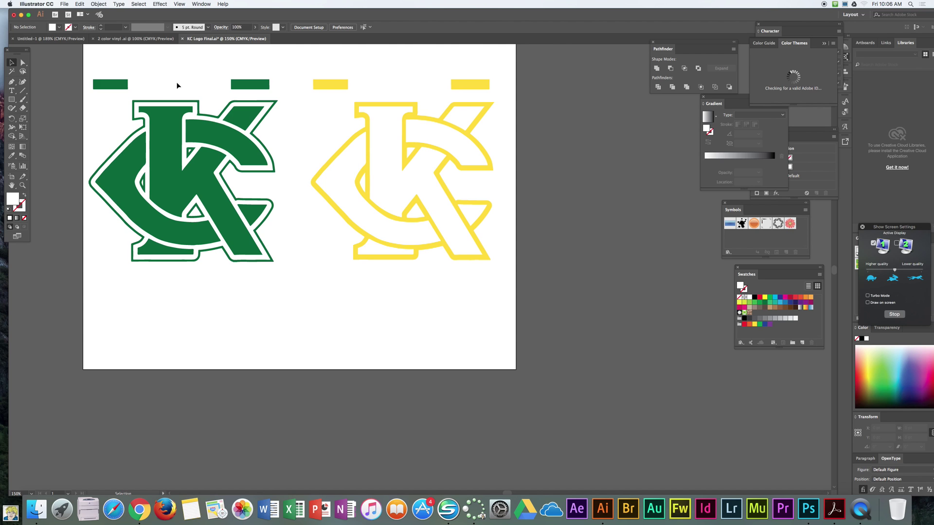
# Overlay the green logo on the yellow one by their registration rectangles to check the fit, and undo the overlay
pyautogui.moveTo(86, 65); pyautogui.dragTo(295, 300)
pyautogui.moveTo(104, 85); pyautogui.dragTo(325, 87)
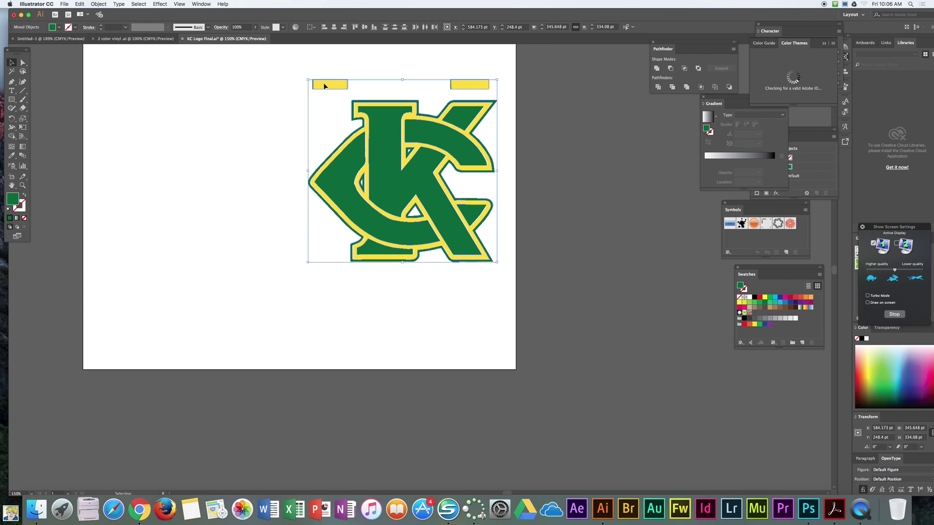
pyautogui.click(368, 66)
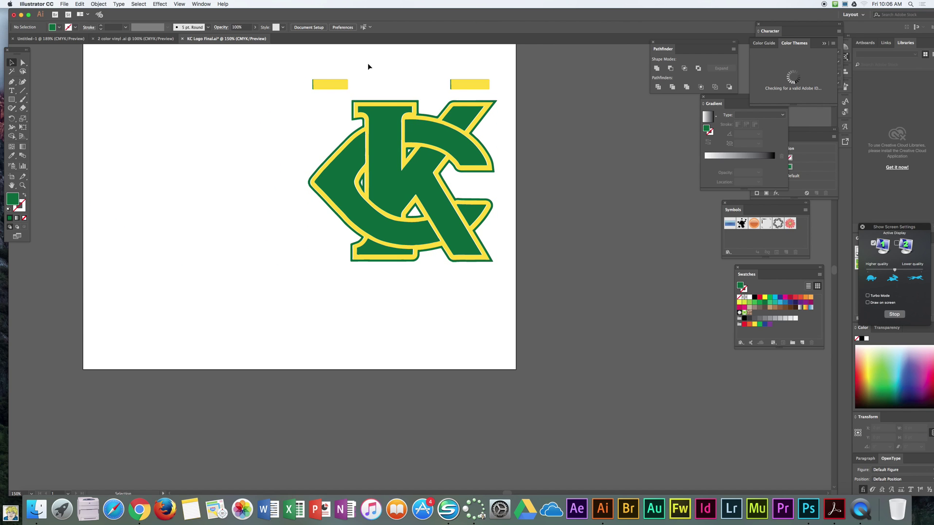
pyautogui.press('super+z')
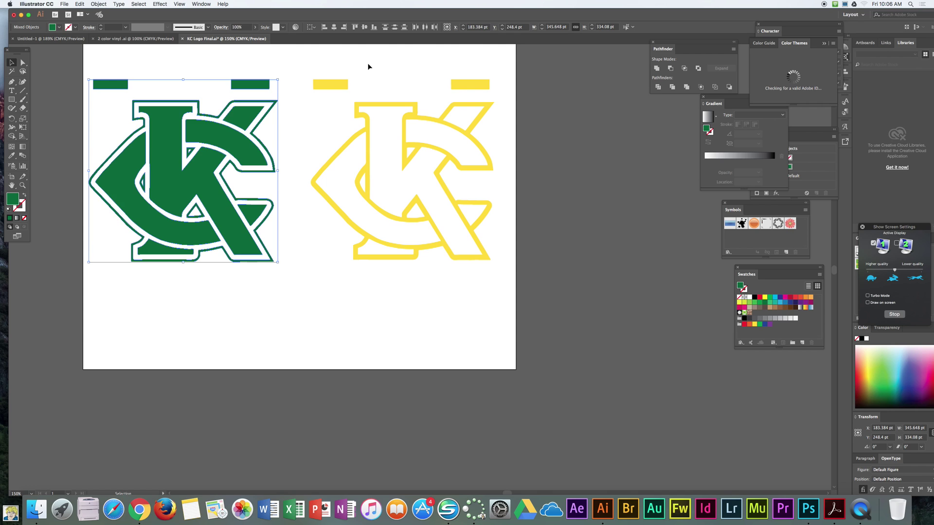
pyautogui.click(307, 102)
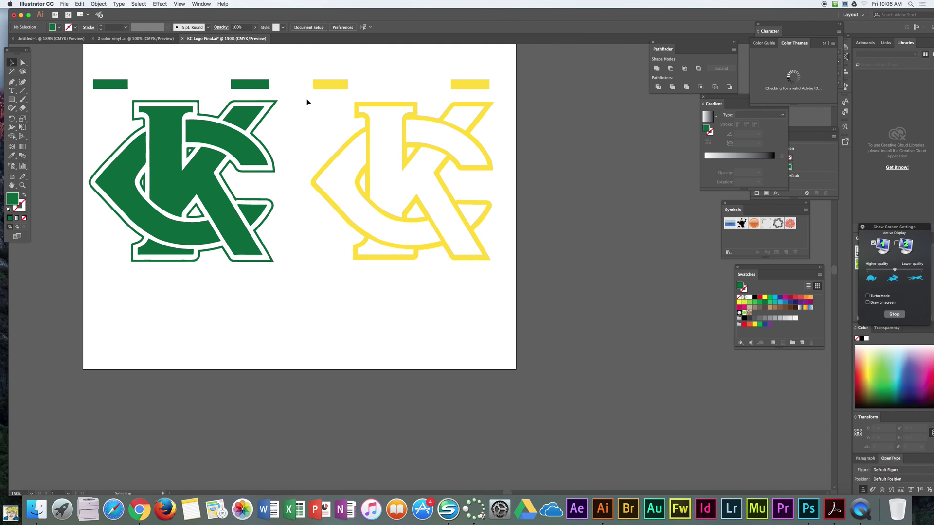
# Fill the yellow logo and its two registration rectangles with a yellow swatch
pyautogui.moveTo(117, 72); pyautogui.dragTo(562, 323)
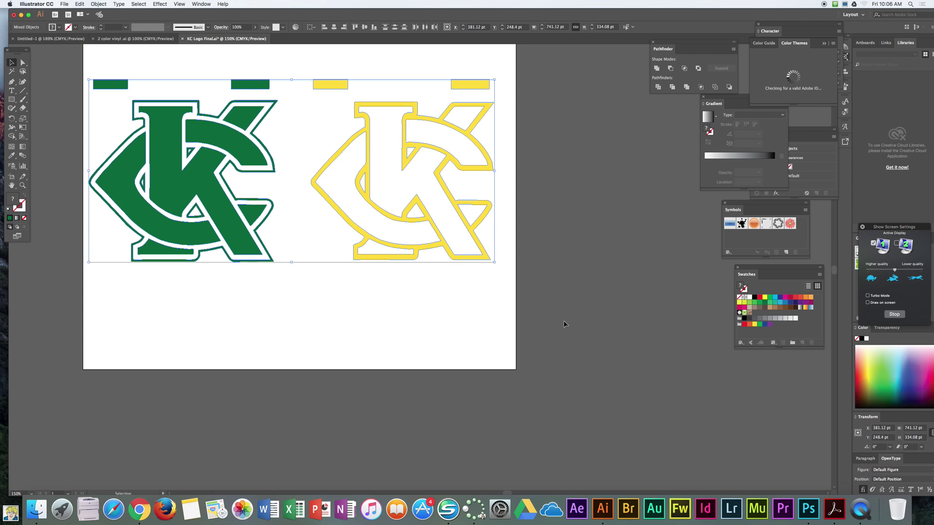
pyautogui.click(349, 73)
pyautogui.moveTo(320, 57); pyautogui.dragTo(506, 277)
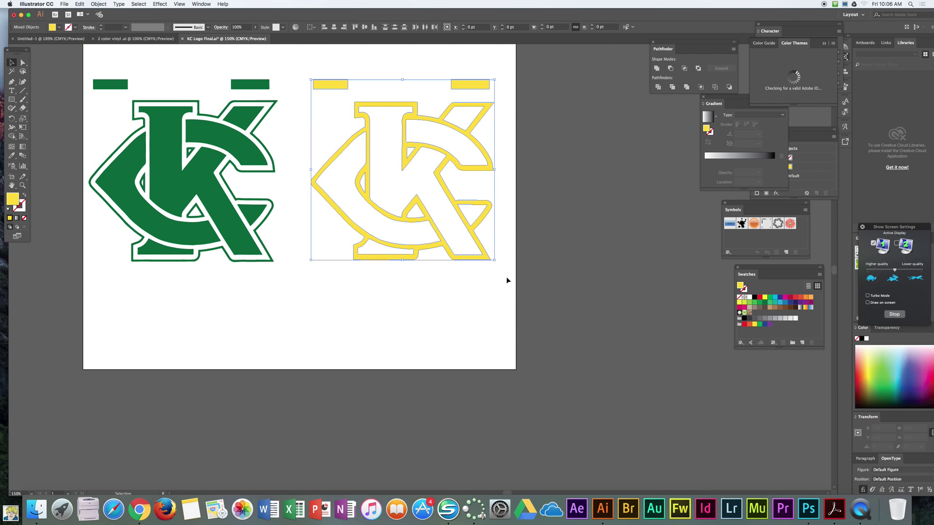
pyautogui.click(59, 28)
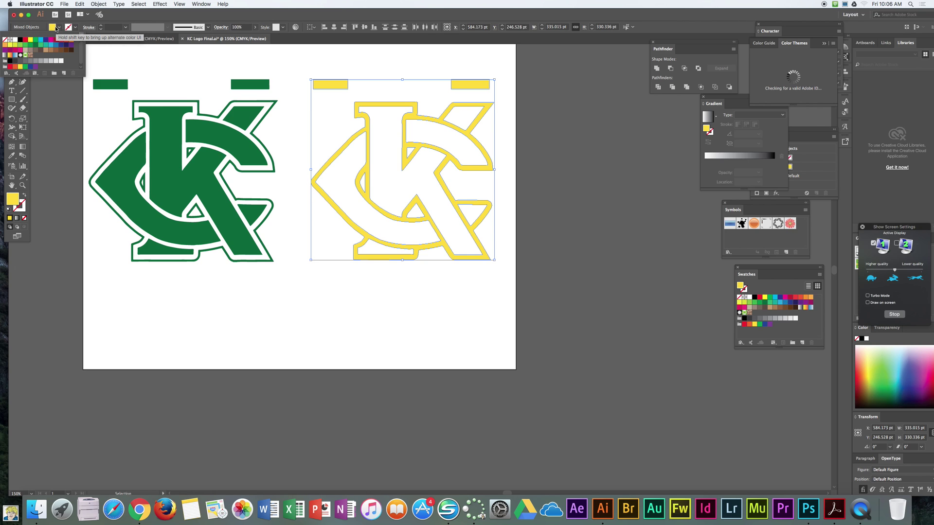
pyautogui.click(20, 68)
# Fill the green logo and its two registration rectangles with a green swatch and deselect them
pyautogui.moveTo(84, 59); pyautogui.dragTo(292, 282)
pyautogui.click(58, 27)
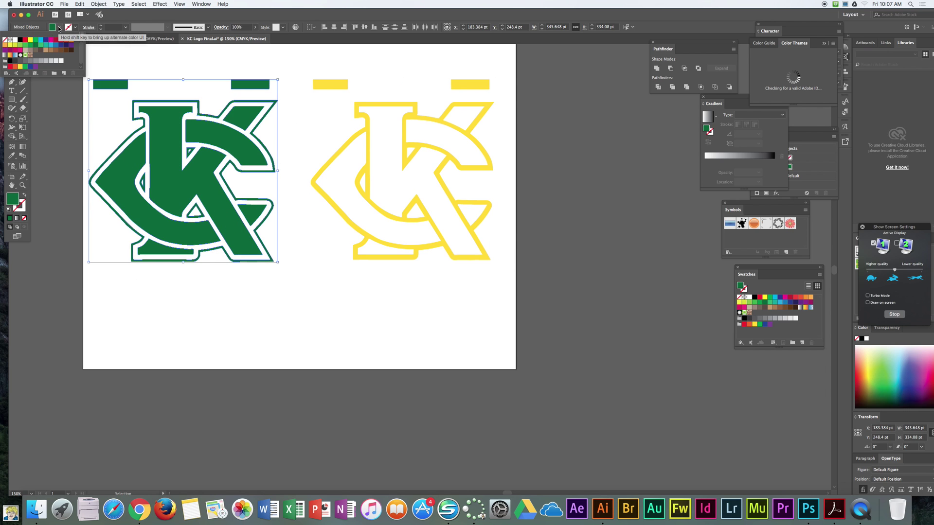
pyautogui.click(38, 44)
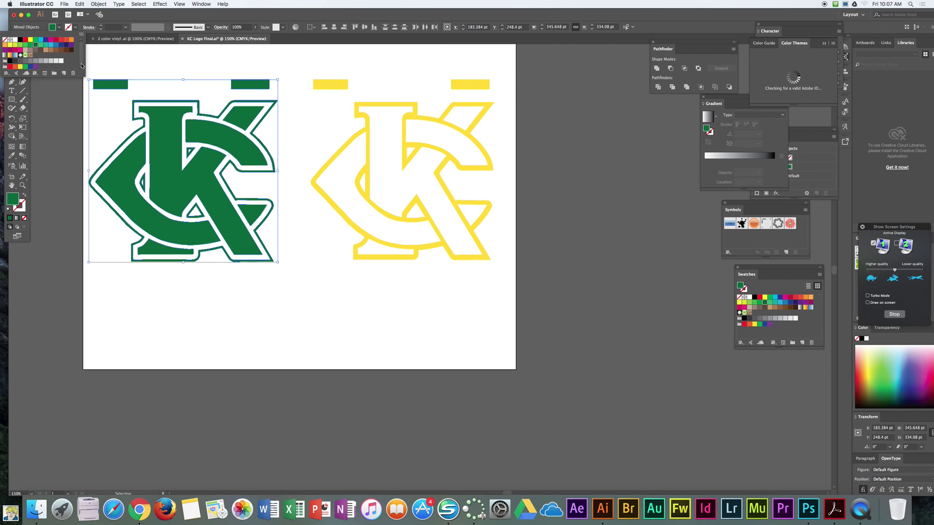
pyautogui.click(303, 338)
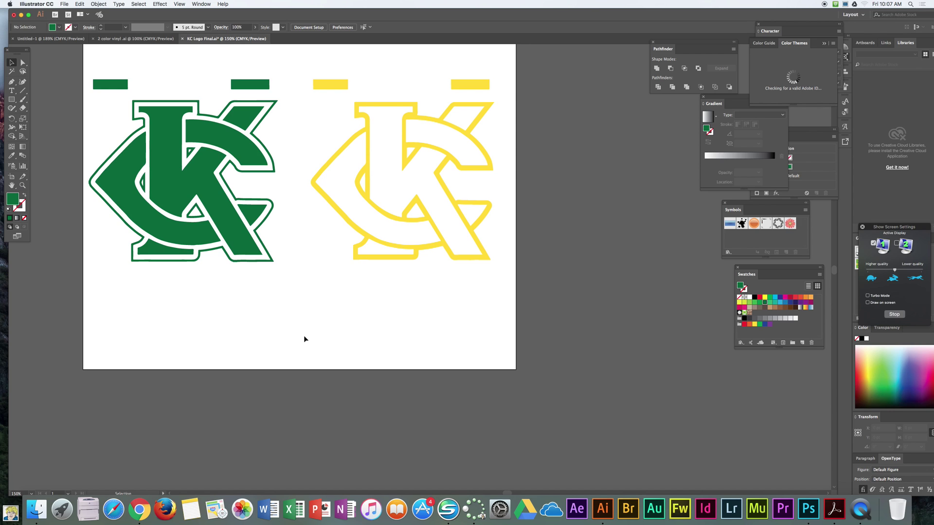
pyautogui.click(859, 509)
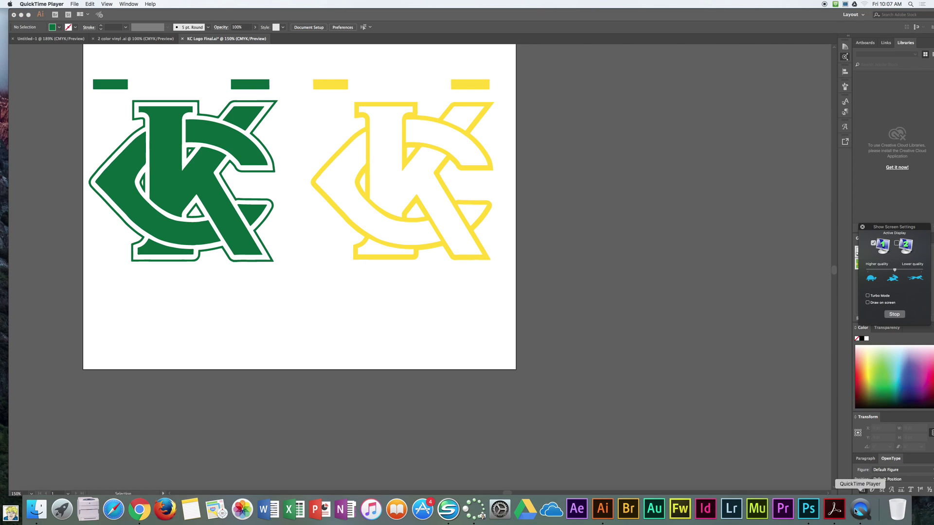